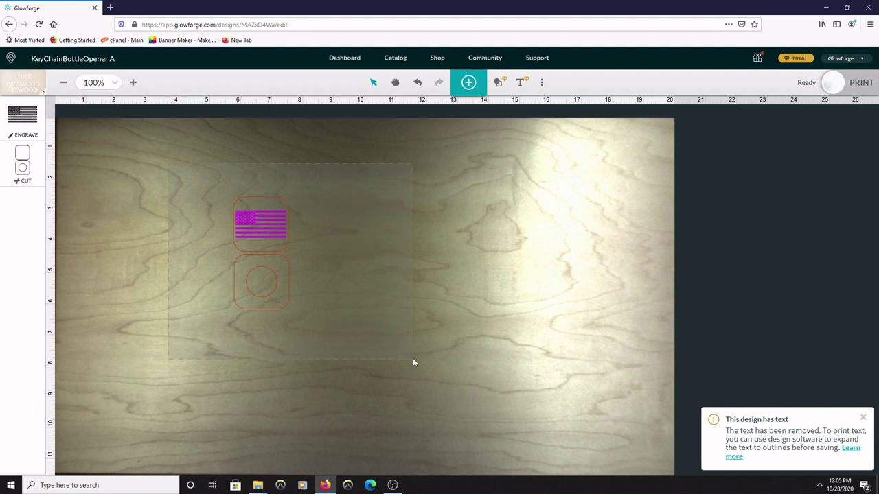
Shift the whole flag keychain design to the bed's upper-left corner, then open the artwork library
key(ctrl+a)
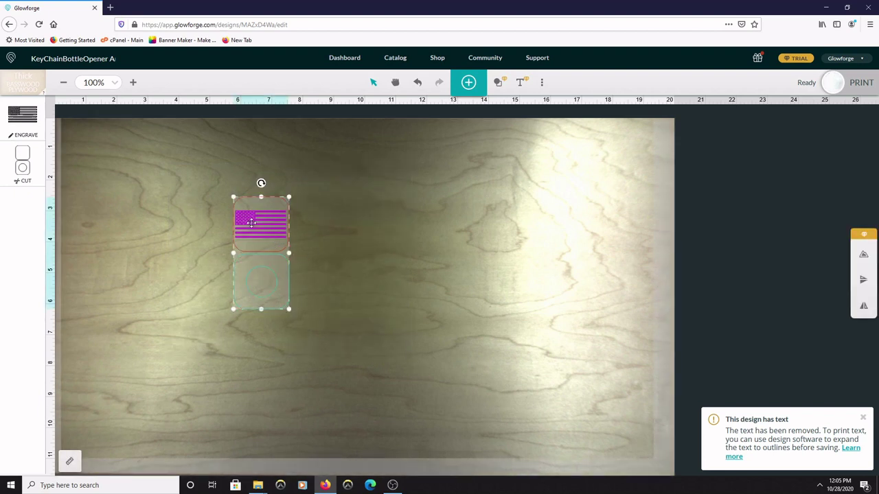
drag(251, 222, 150, 167)
click(294, 166)
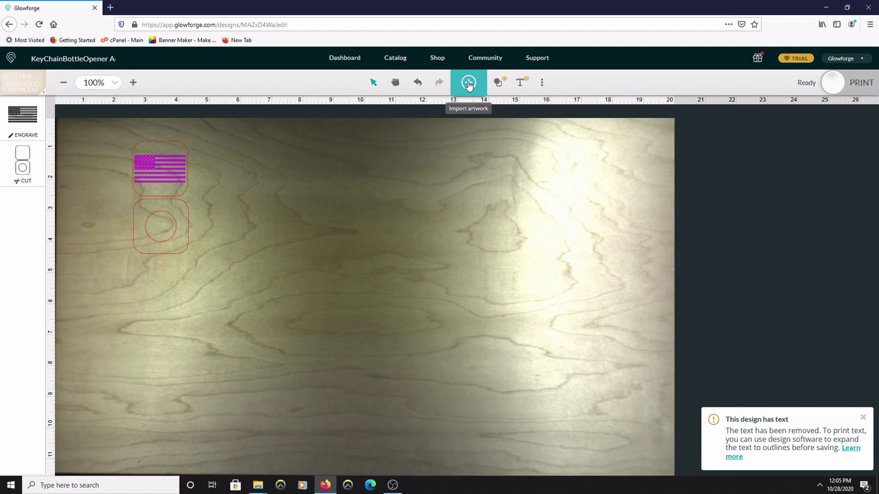
click(468, 83)
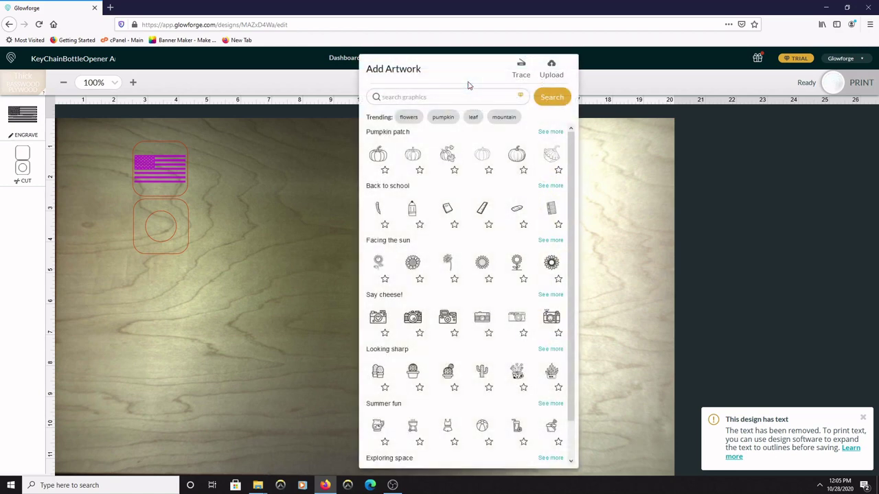
Upload the Coasters - Name-Est. file from the coast folder onto the bed
click(552, 67)
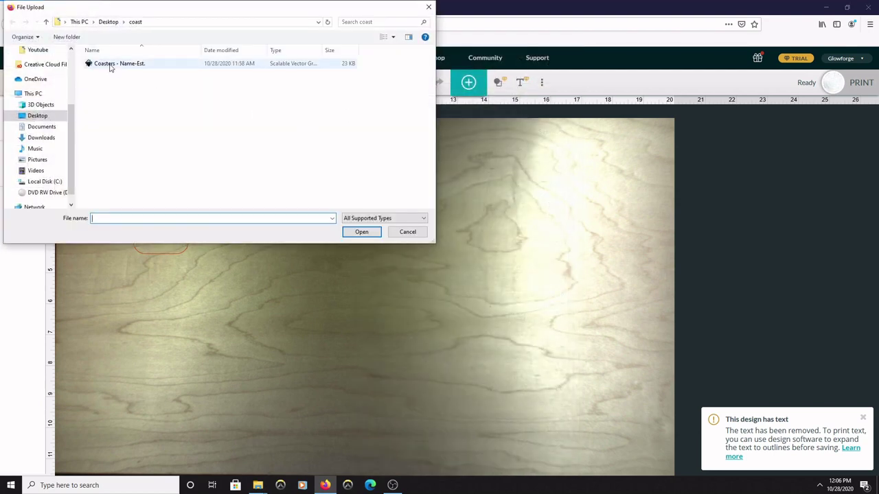
click(110, 64)
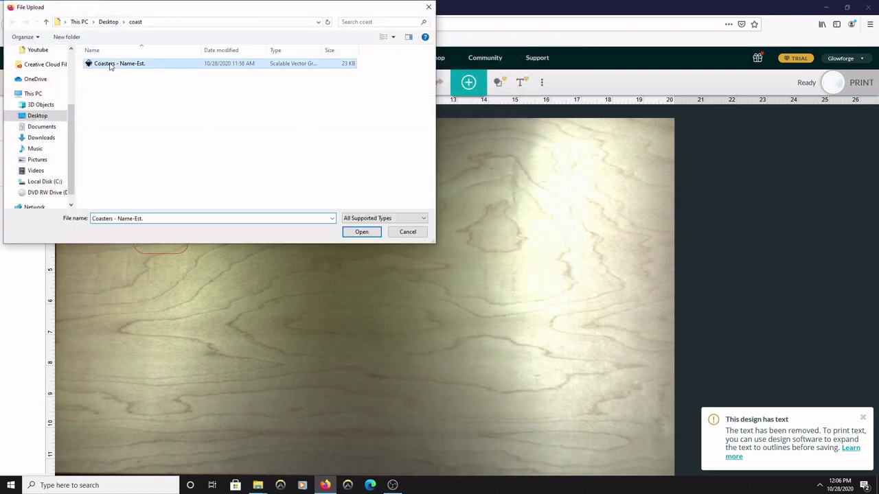
click(362, 232)
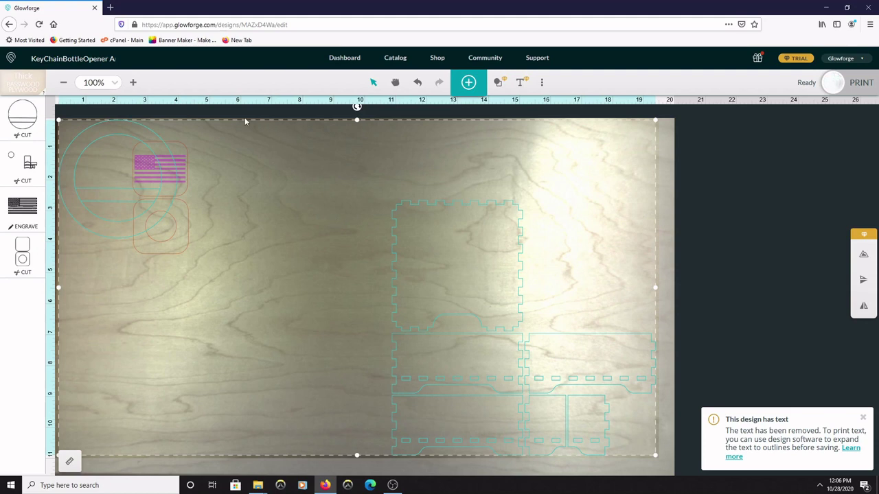
Move the large coaster circle and the box-parts group off the flag keychain
click(199, 115)
click(172, 153)
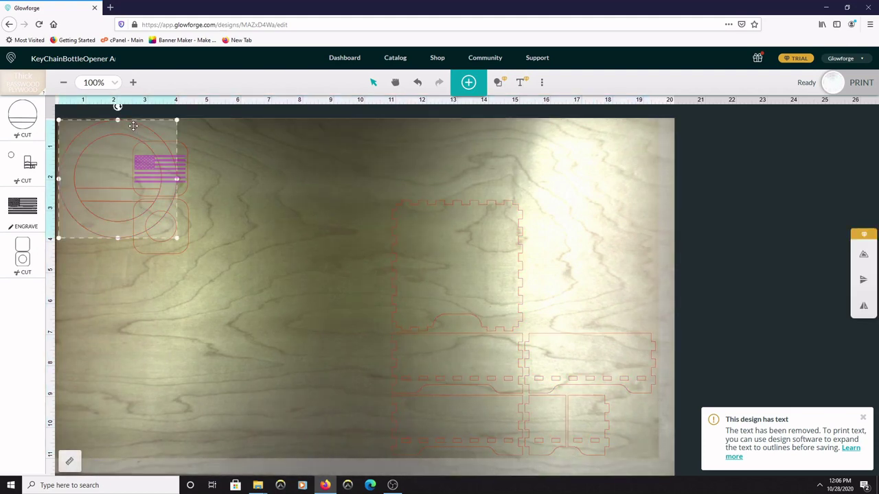
drag(140, 128, 281, 140)
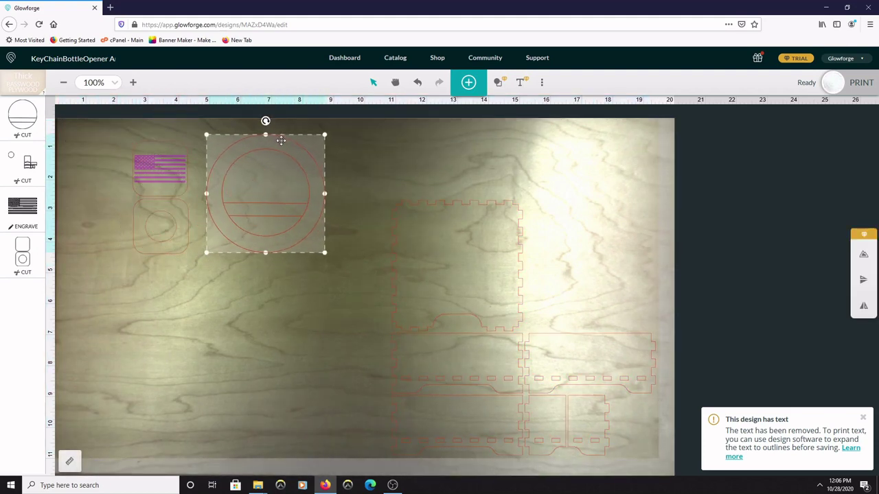
click(464, 332)
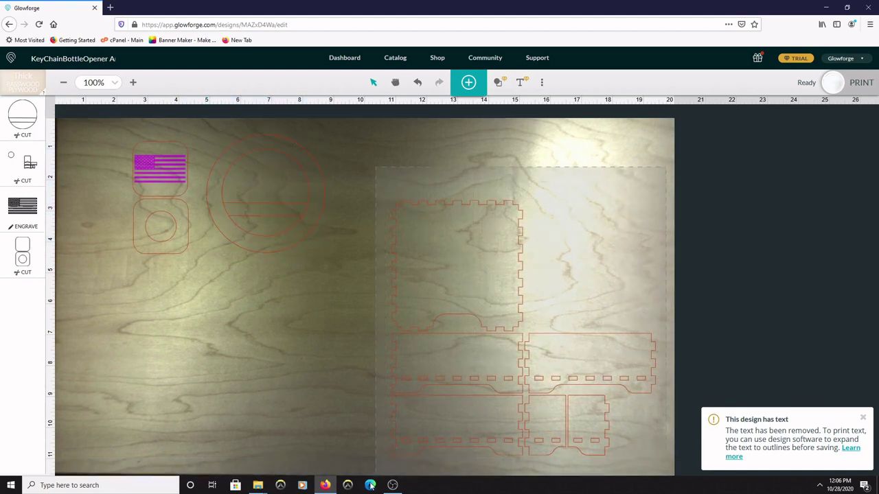
drag(463, 275, 411, 222)
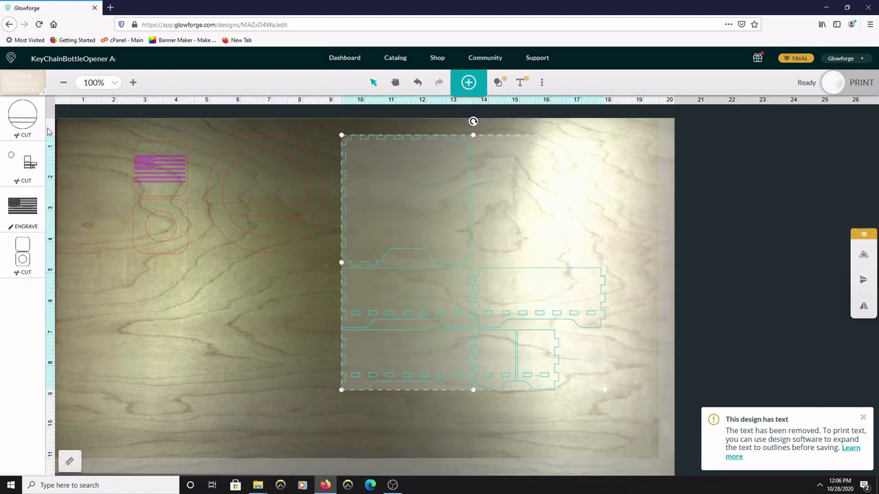
Marquee-select and delete the box parts and the large coaster circle
click(190, 124)
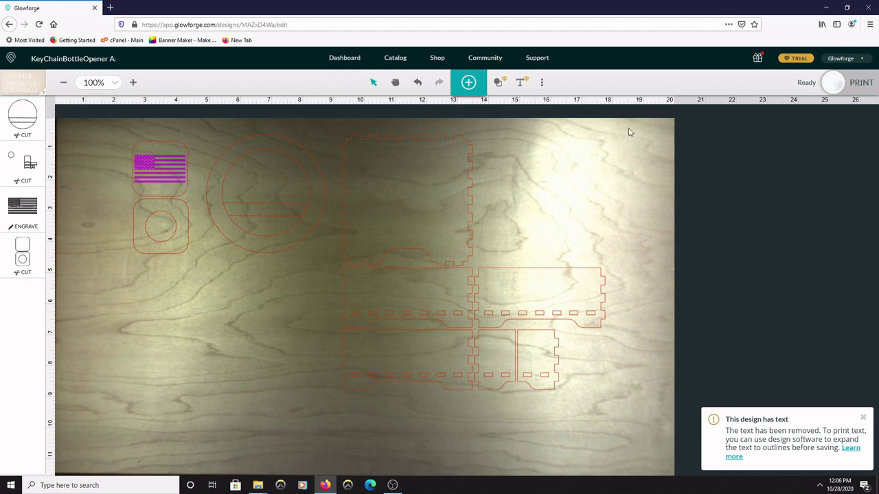
drag(629, 132, 328, 403)
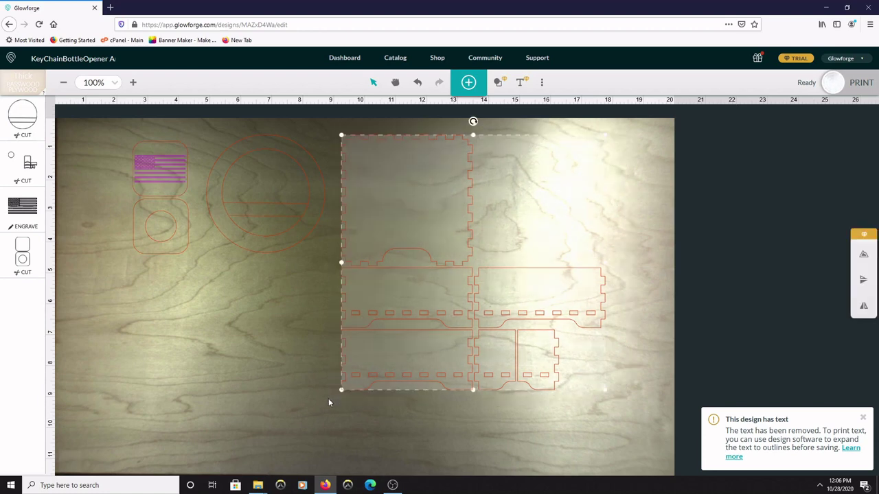
key(Delete)
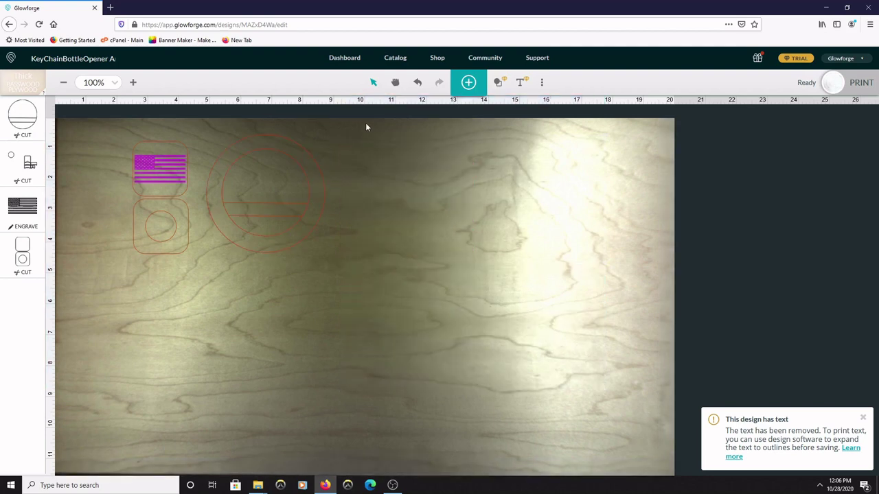
drag(366, 127, 198, 308)
key(Delete)
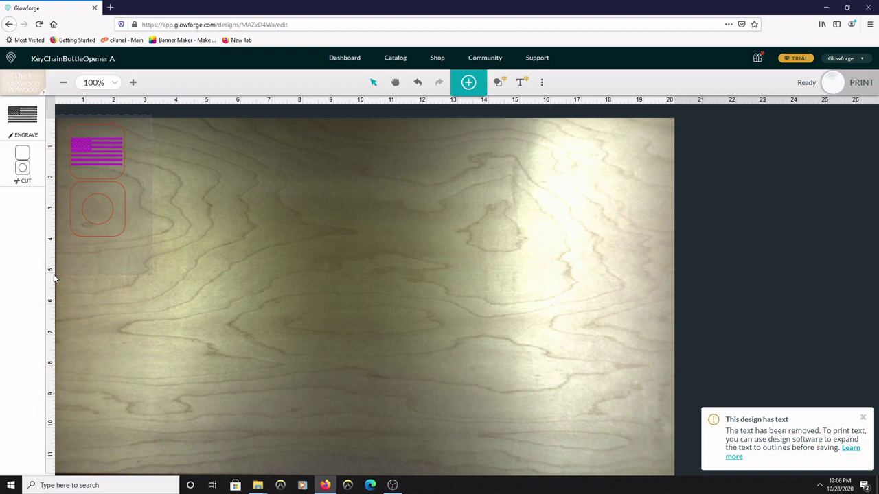
Copy the flag keychain and place the second copy, flag and outline, right of the first
key(ctrl+a)
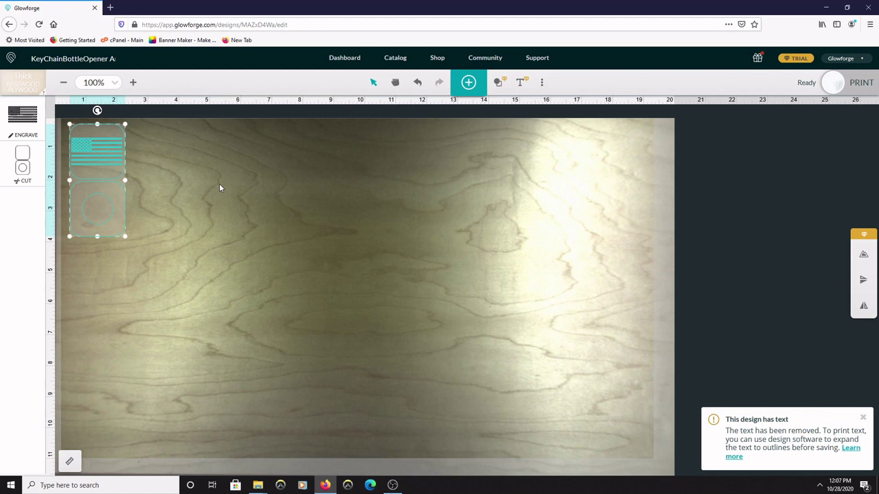
key(ctrl+c)
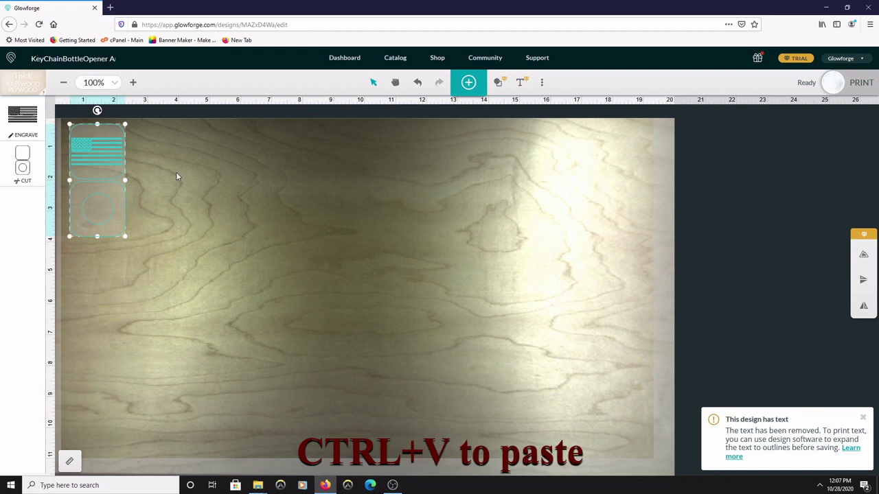
key(ctrl+v)
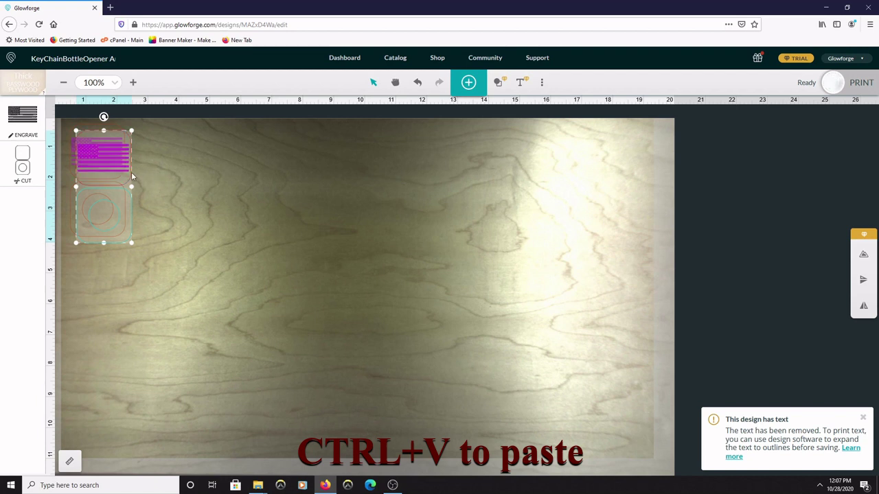
drag(121, 161, 187, 165)
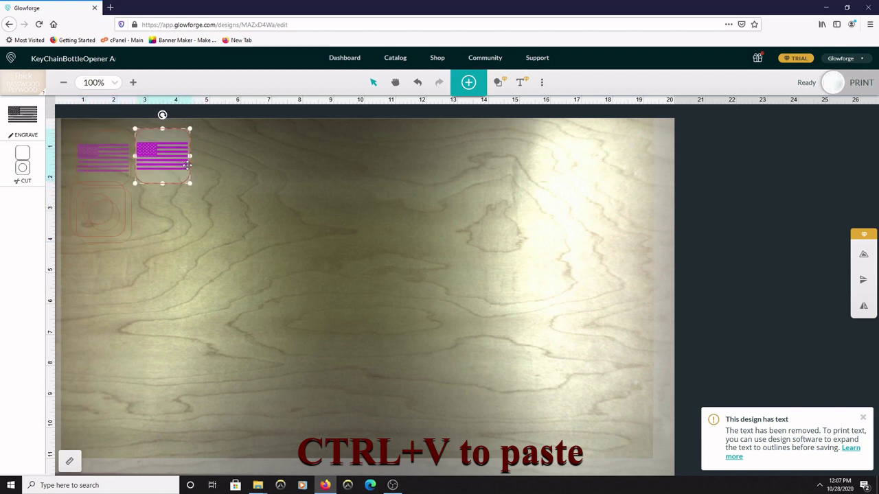
click(125, 209)
drag(114, 195, 180, 202)
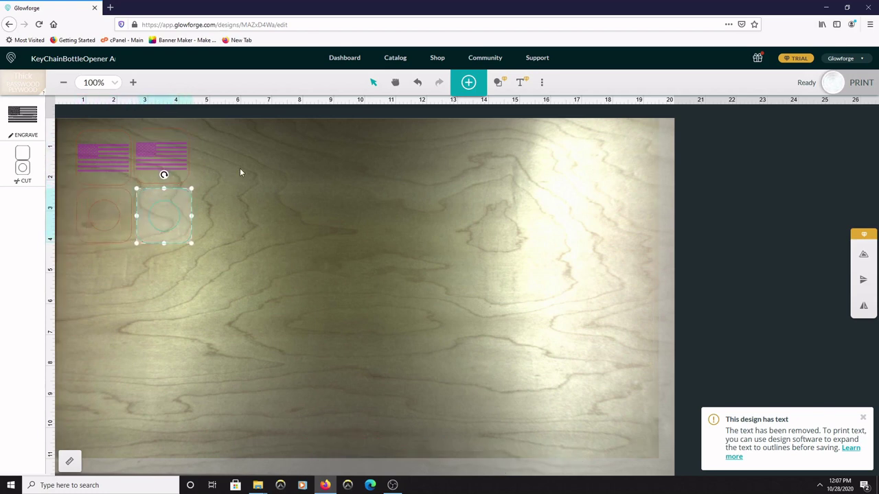
Paste two more keychain copies, lining up their flags and cut outlines along the top
key(ctrl+v)
drag(132, 159, 249, 153)
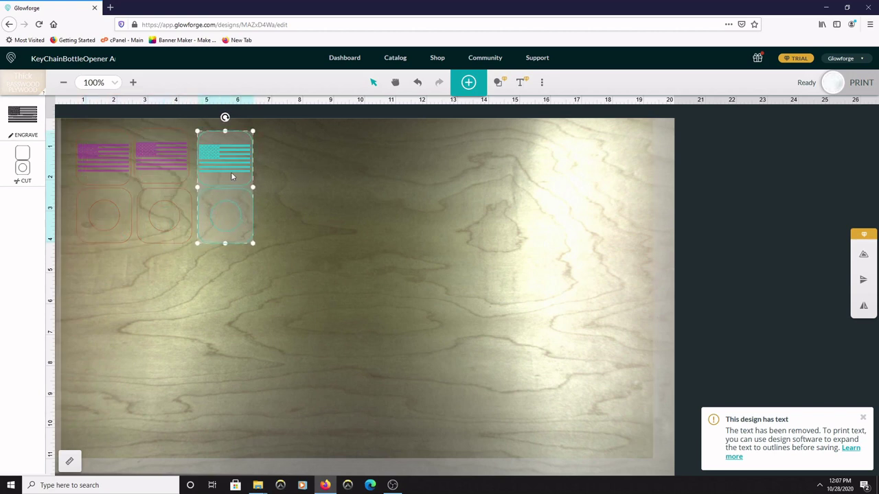
key(ctrl+v)
drag(141, 172, 297, 155)
click(132, 173)
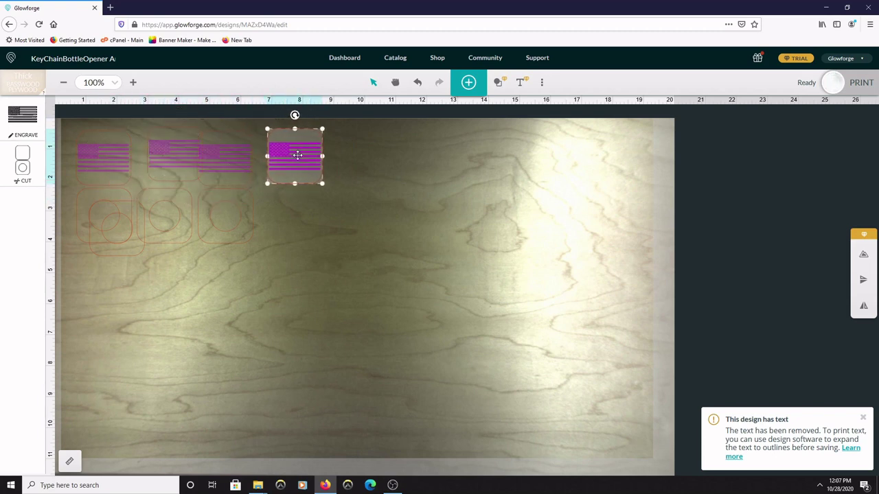
click(132, 224)
click(127, 216)
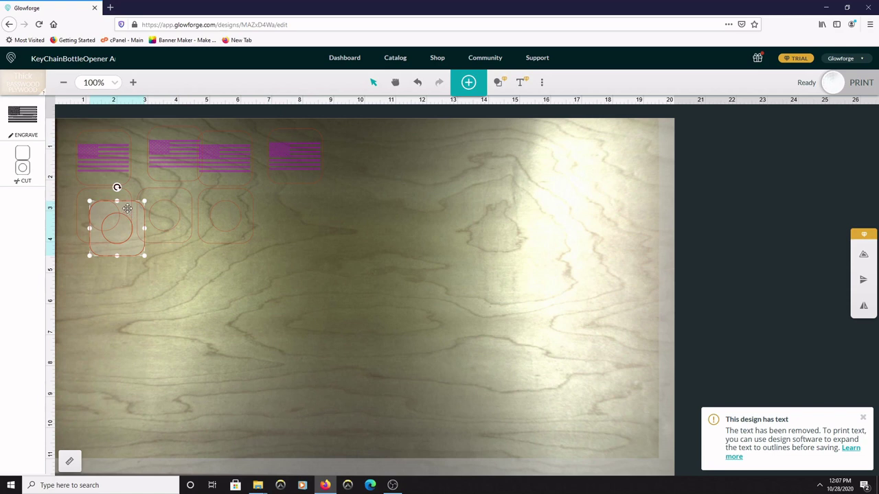
drag(128, 208, 301, 198)
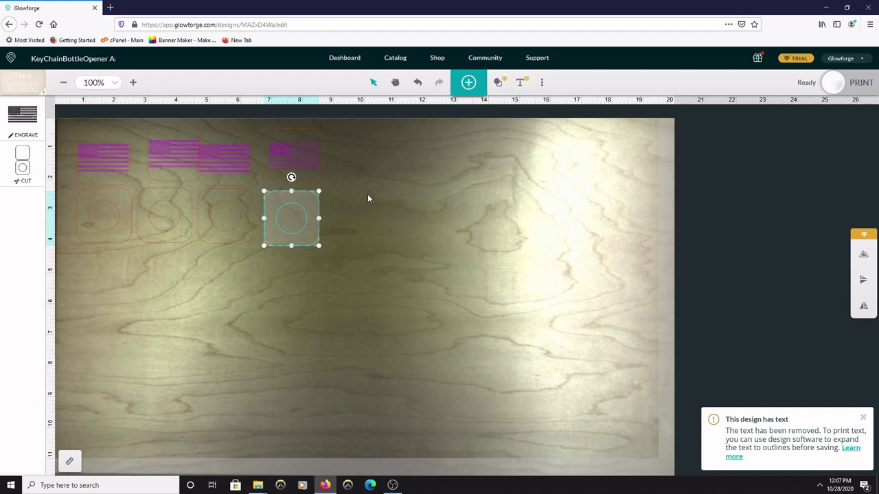
Upload the Coasters - Name-Est. file again onto the bed
click(468, 82)
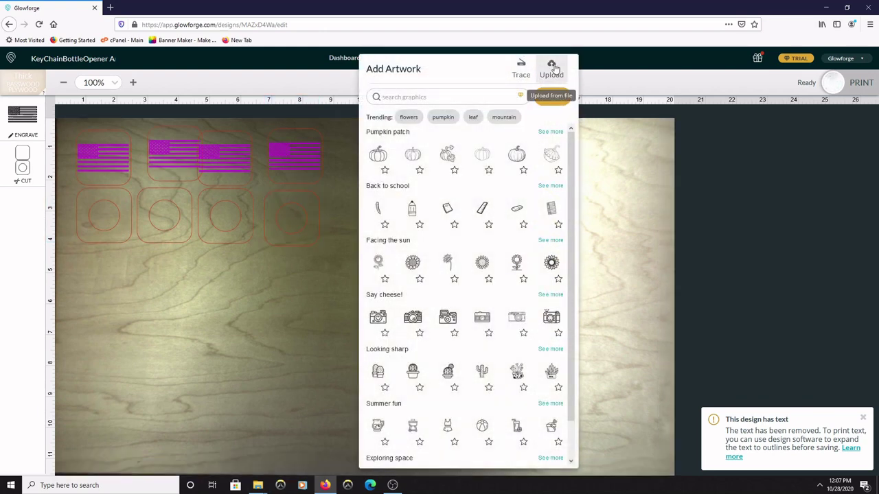
click(552, 68)
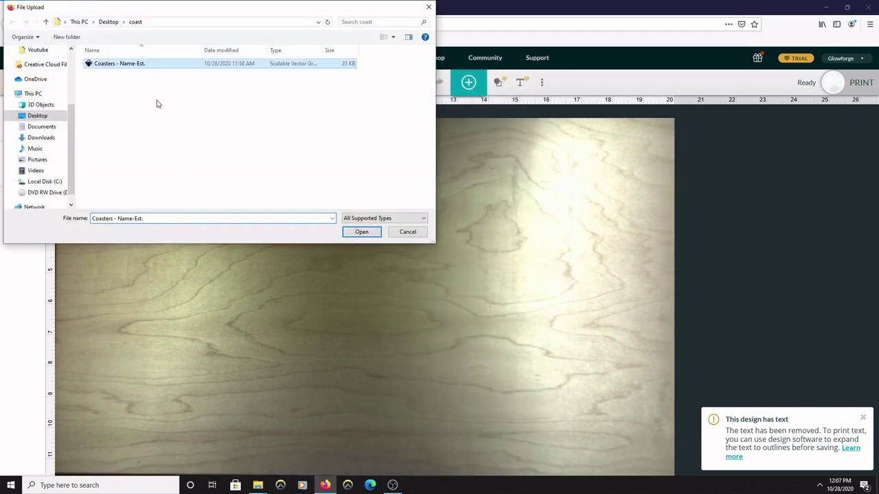
click(361, 232)
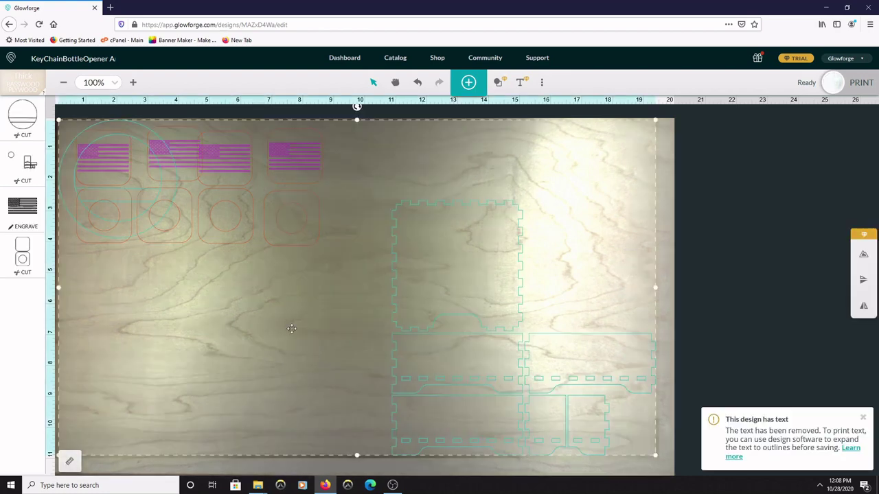
Check the placed flag engravings, keychain outline and box parts by selecting and deselecting them
click(164, 159)
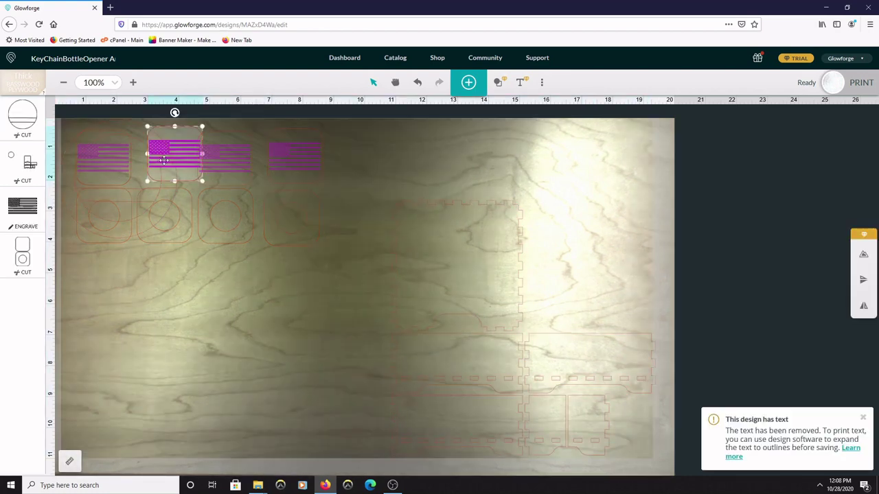
click(122, 199)
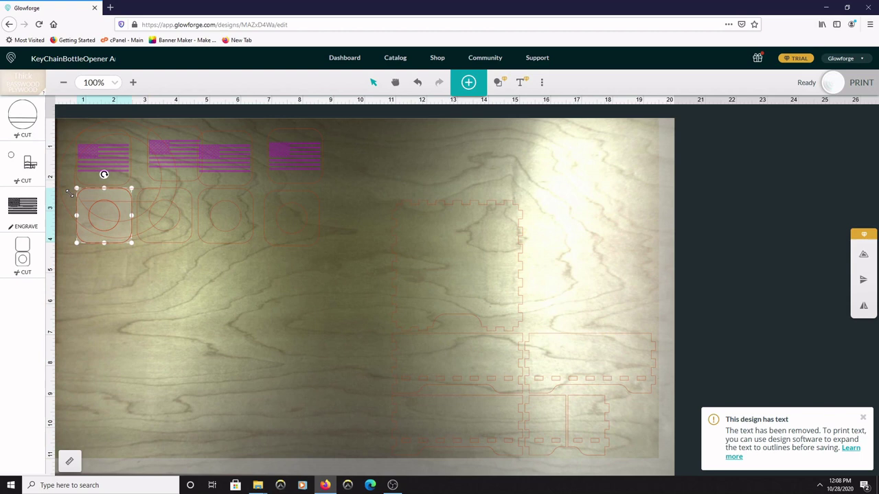
click(341, 312)
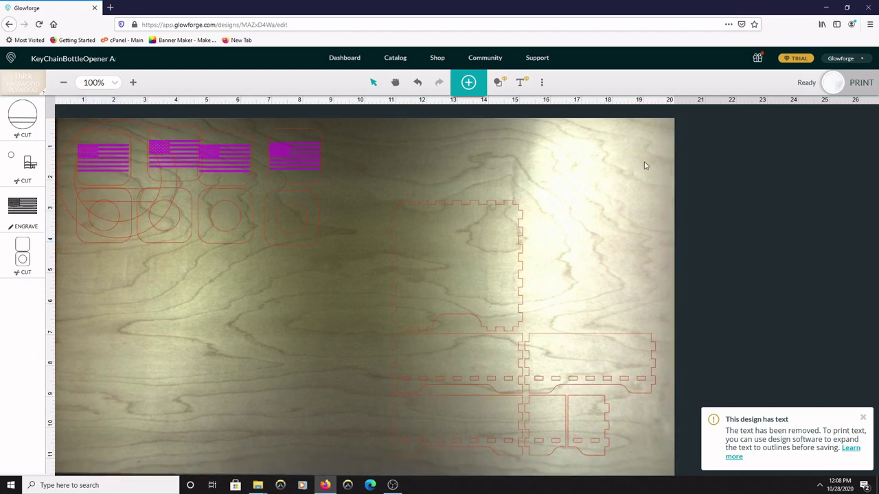
click(121, 138)
click(358, 216)
drag(688, 156, 368, 439)
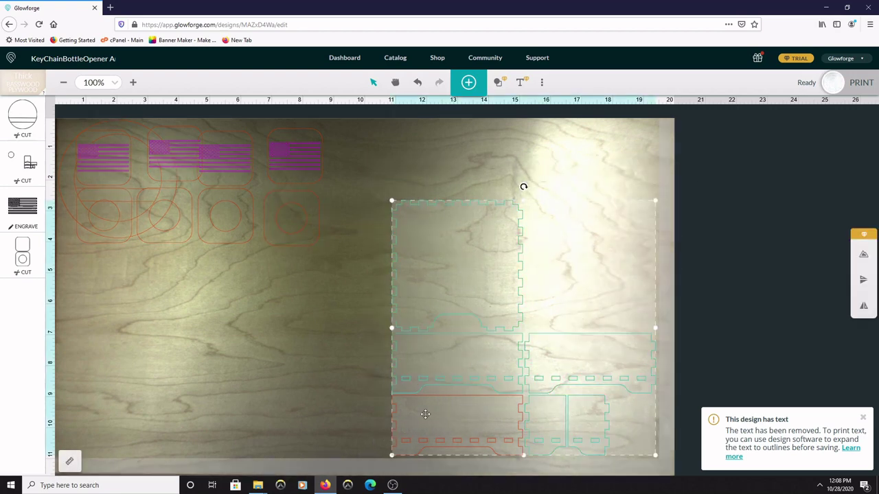
click(569, 159)
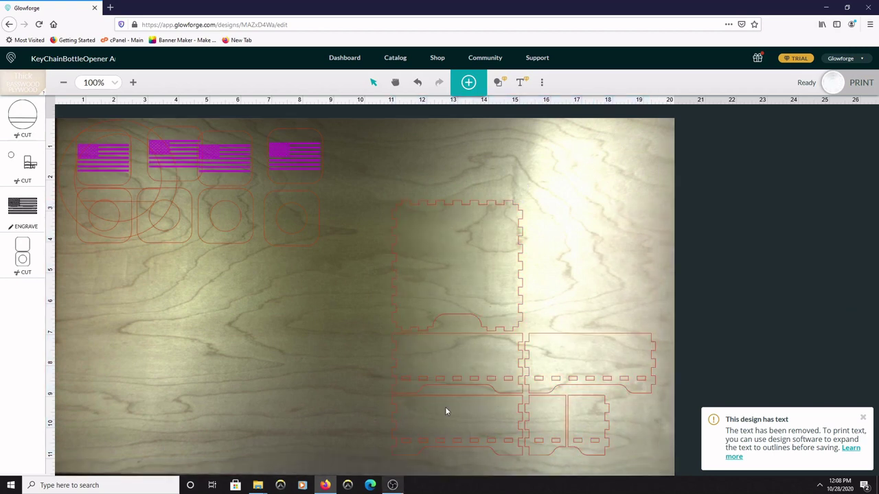